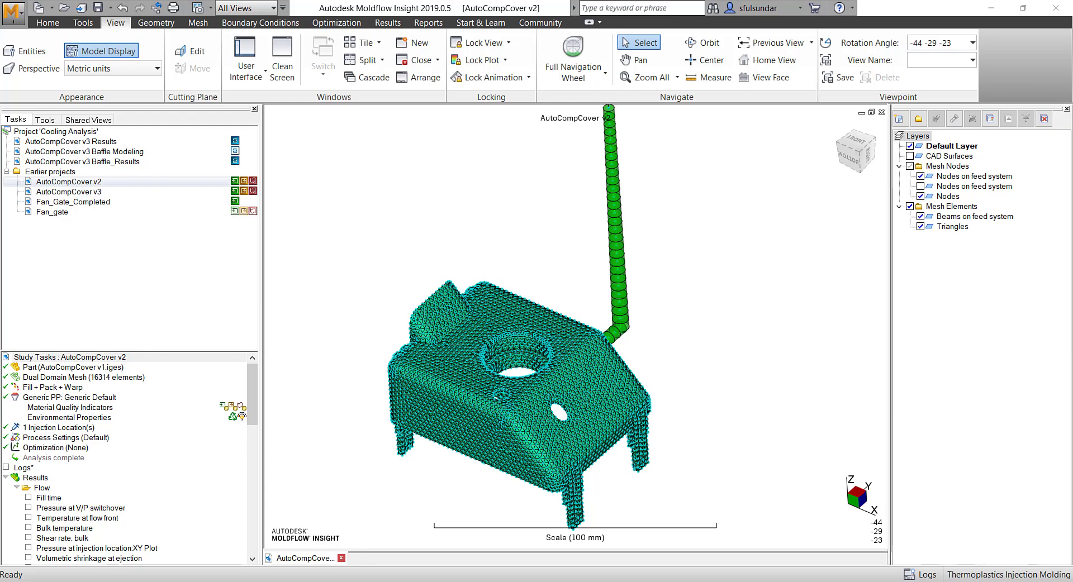
Switch to File Explorer and view the Moldflow Synergy 2019 commands folder, followed by the reports folder.
mouse_move(273, 580)
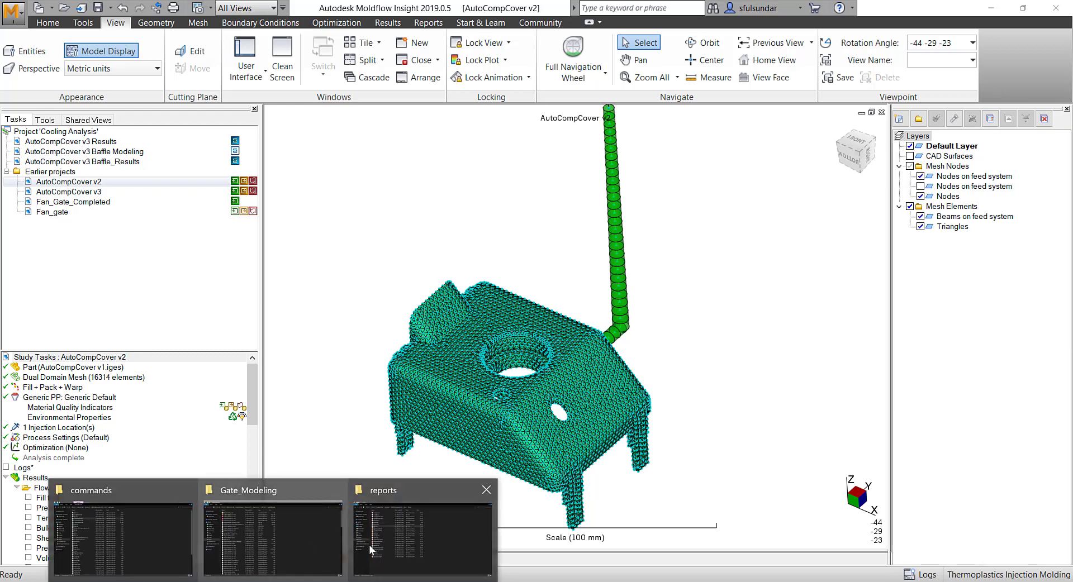
left_click(136, 538)
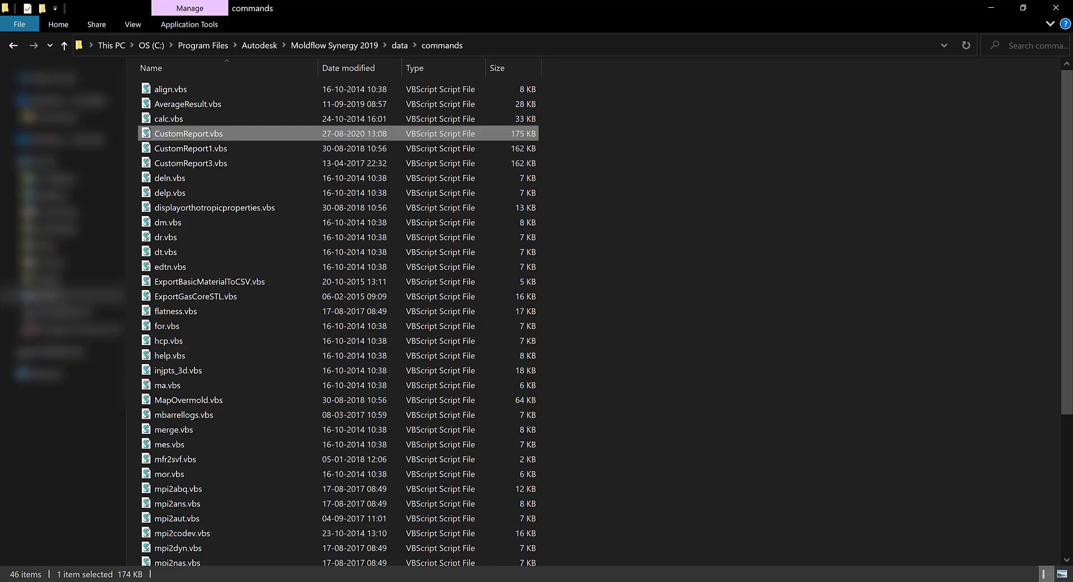
mouse_move(313, 564)
left_click(394, 540)
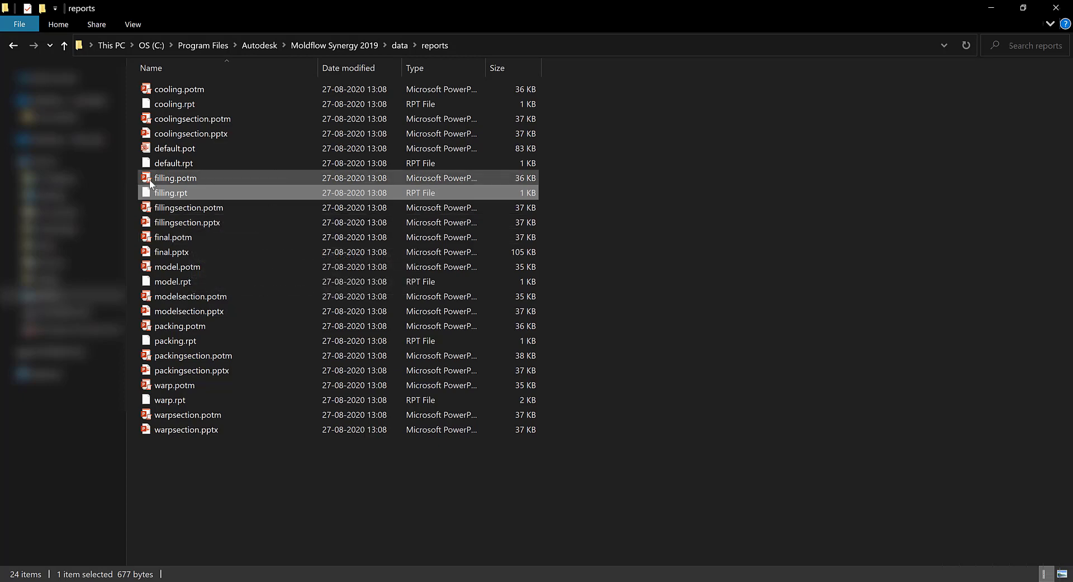
Open filling.rpt in Notepad without making Notepad the default app for .rpt files.
right_click(184, 195)
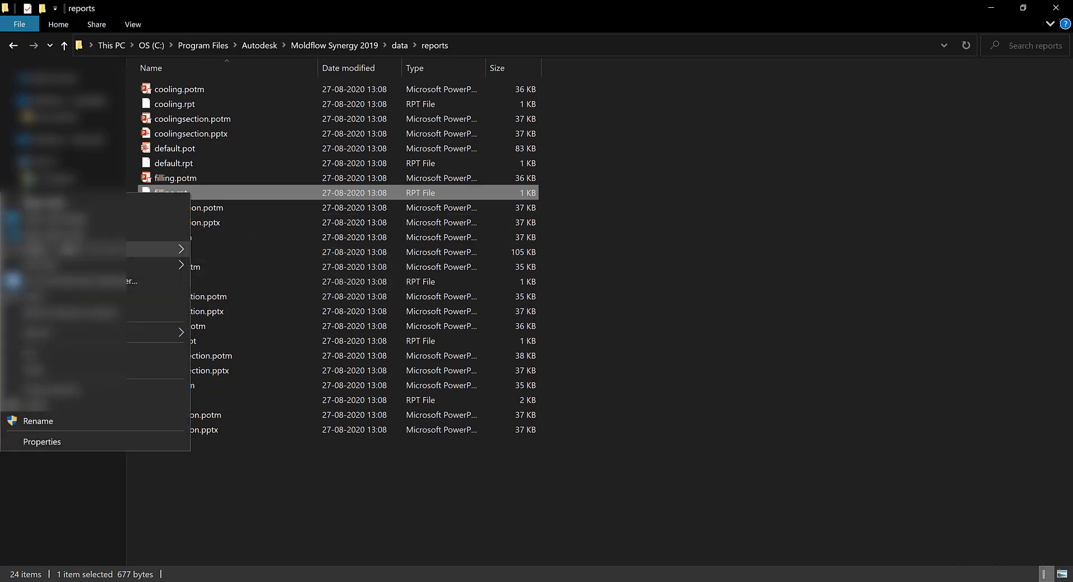
left_click(179, 201)
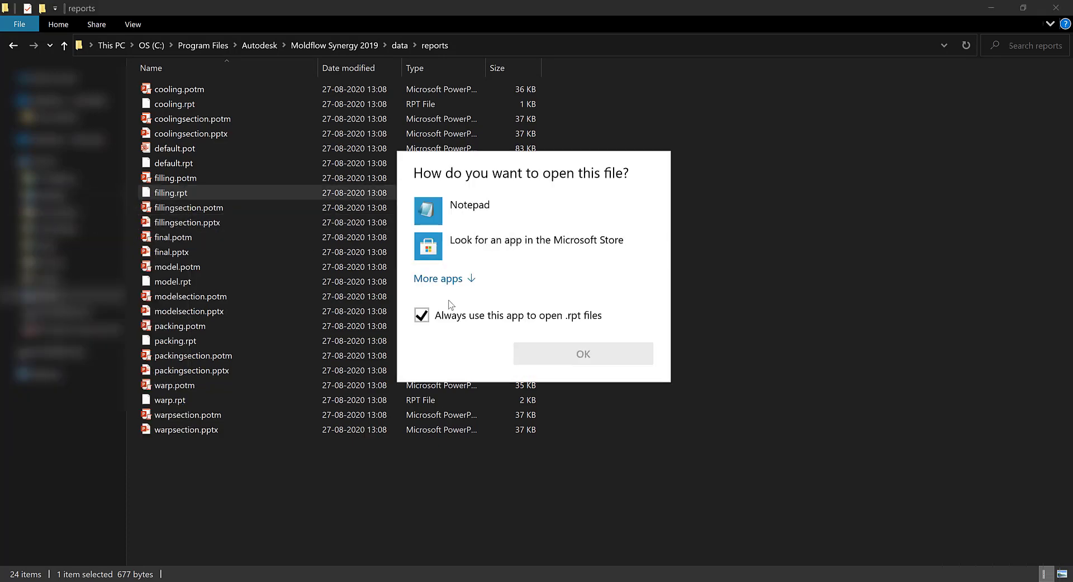
left_click(423, 316)
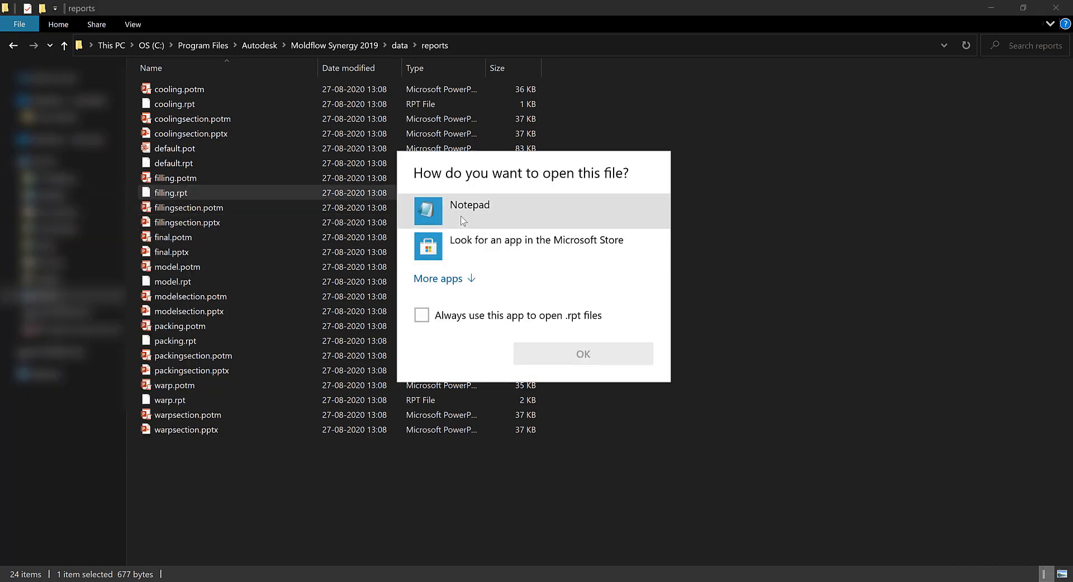
double_click(466, 212)
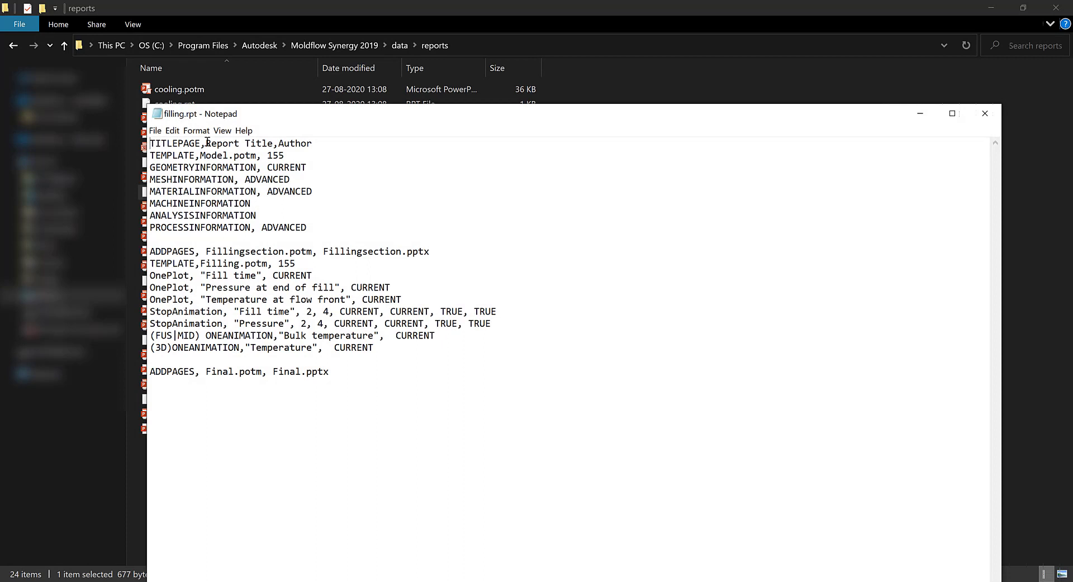
Examine the report title, author, Model.potm template and "Temperature at flow front" entries in filling.rpt.
double_click(240, 144)
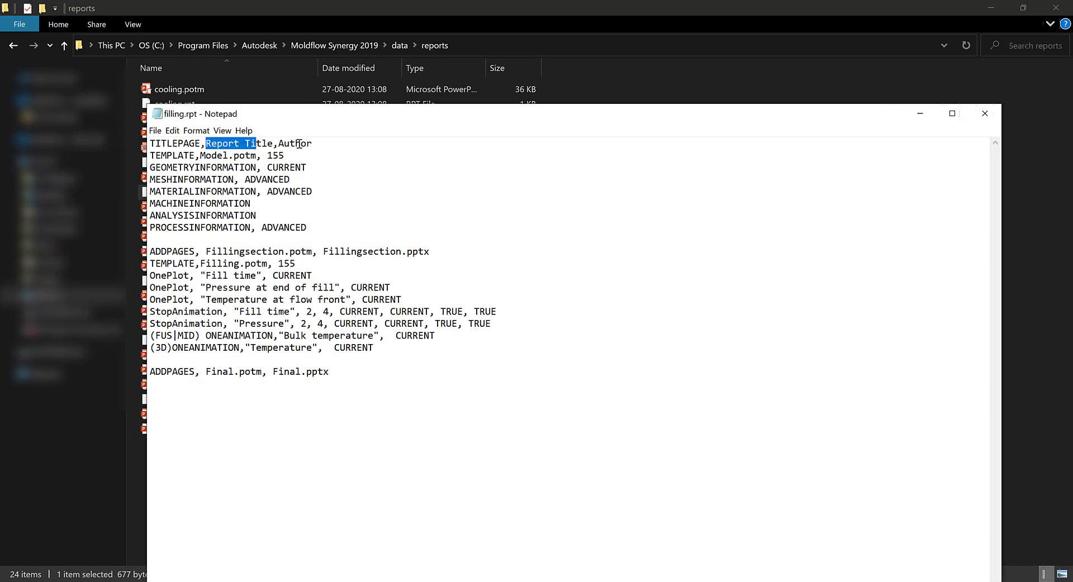
left_click_drag(278, 144, 201, 157)
left_click(255, 156)
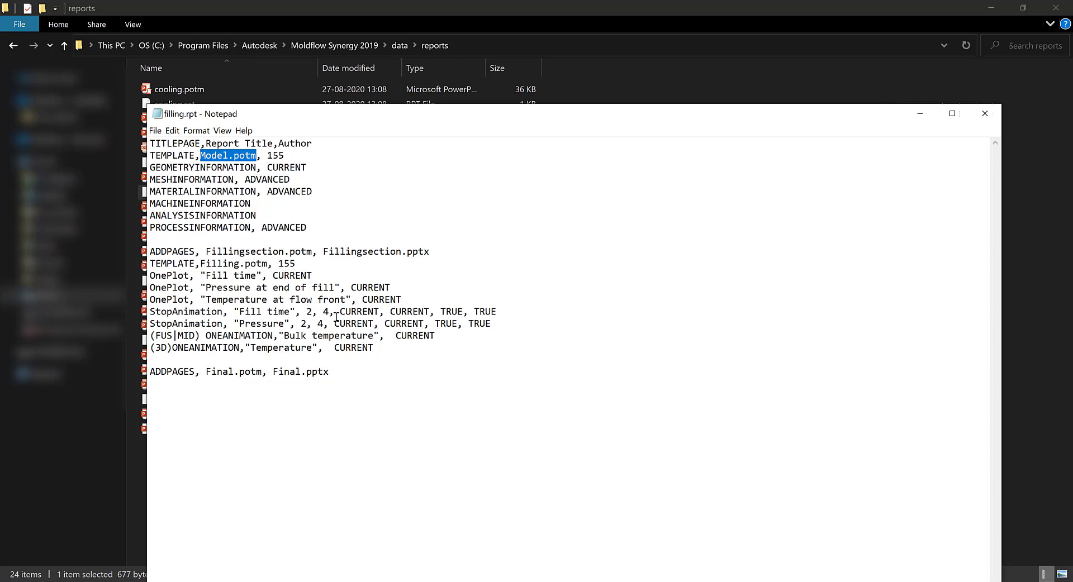
left_click_drag(205, 300, 347, 298)
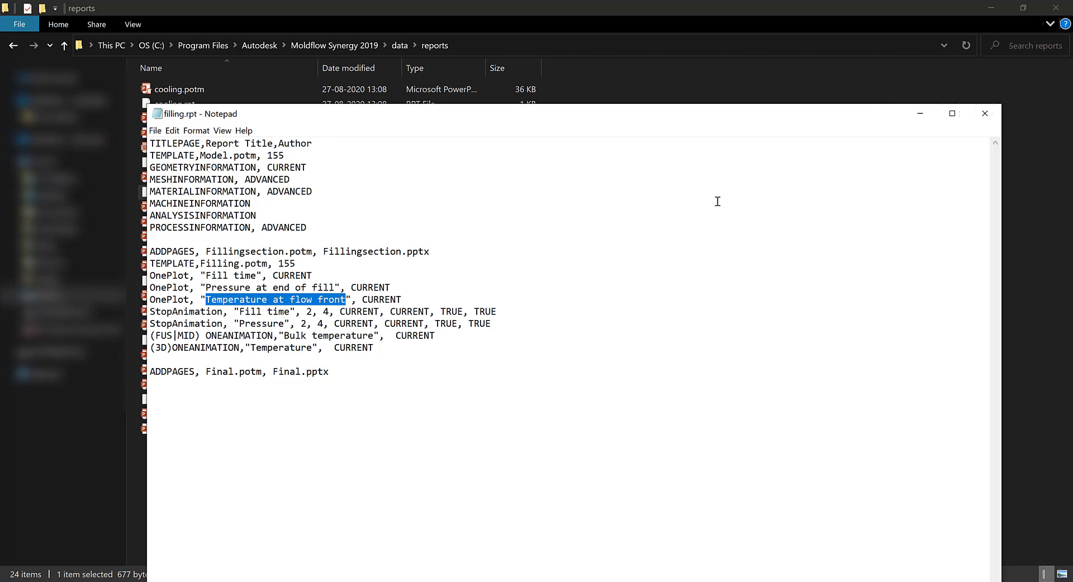
Minimize Notepad and the reports and commands folder windows to return to Moldflow Insight.
left_click(920, 116)
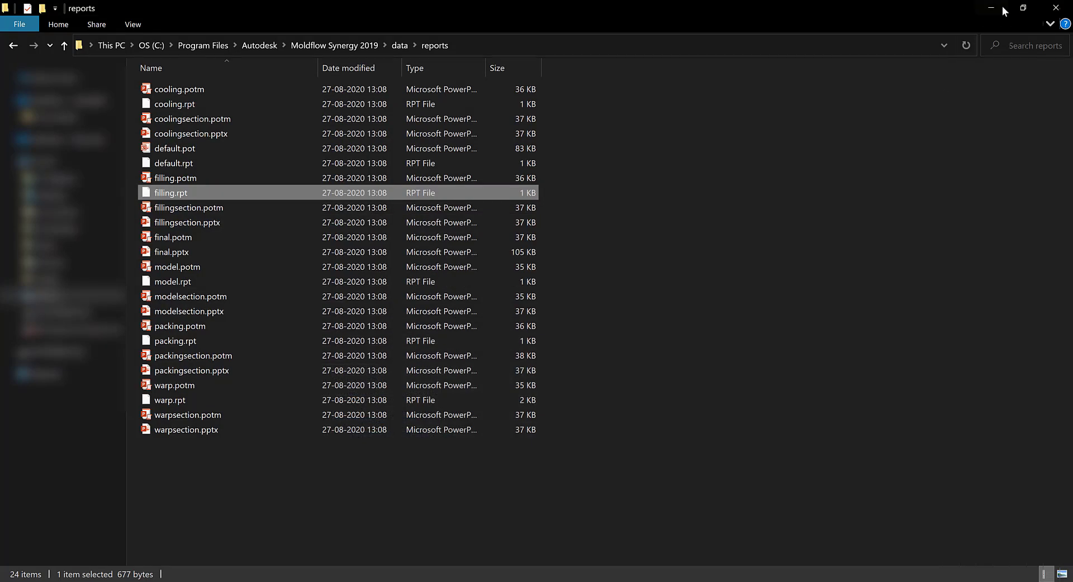
left_click(993, 8)
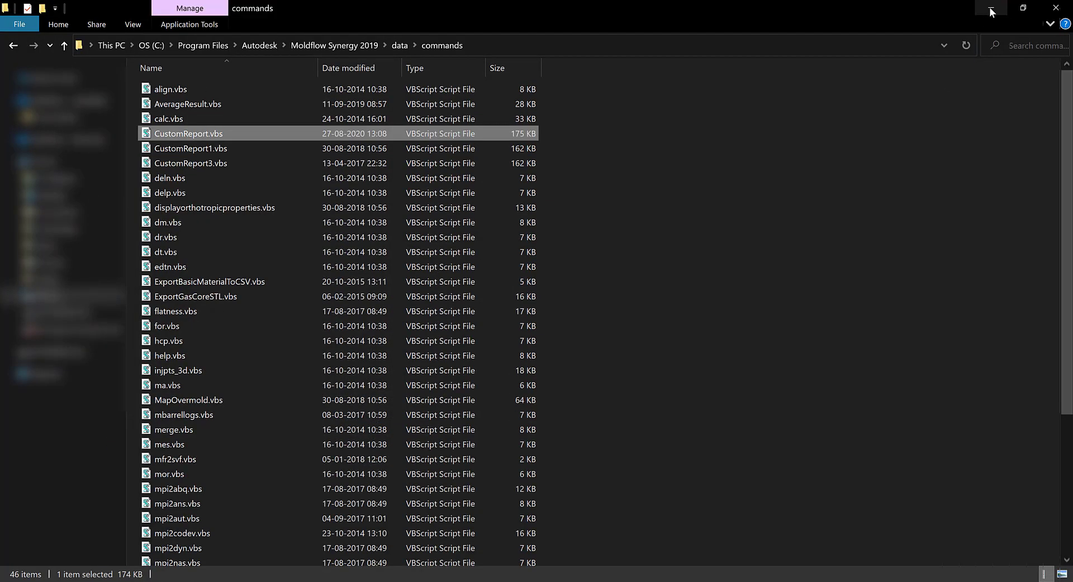
left_click(993, 8)
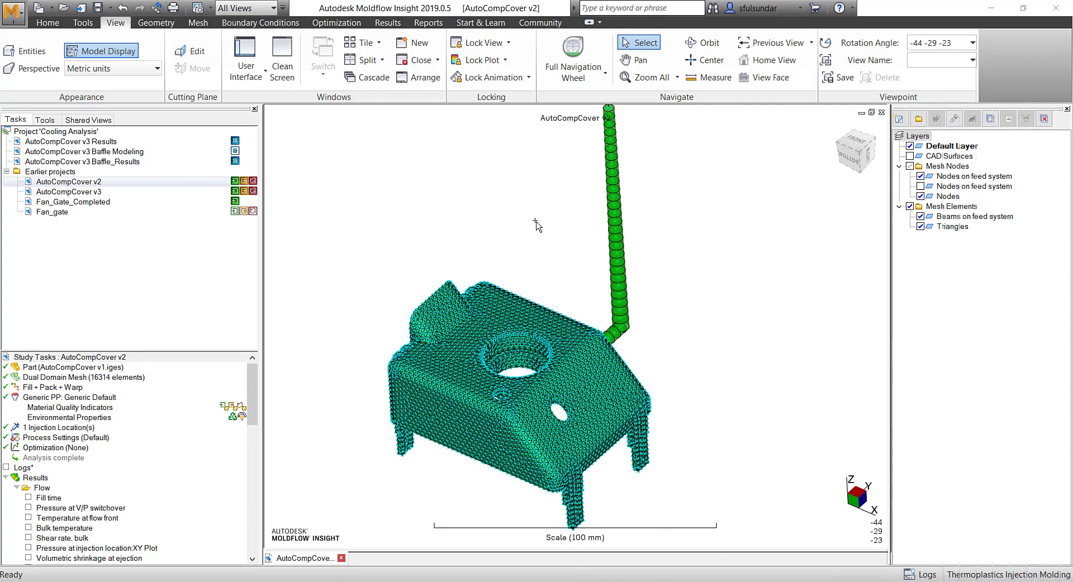
Show the Command Line in the Moldflow user interface.
mouse_move(540, 216)
middle_mouse_down()
mouse_move(517, 211)
mouse_move(496, 232)
mouse_move(526, 226)
middle_mouse_up()
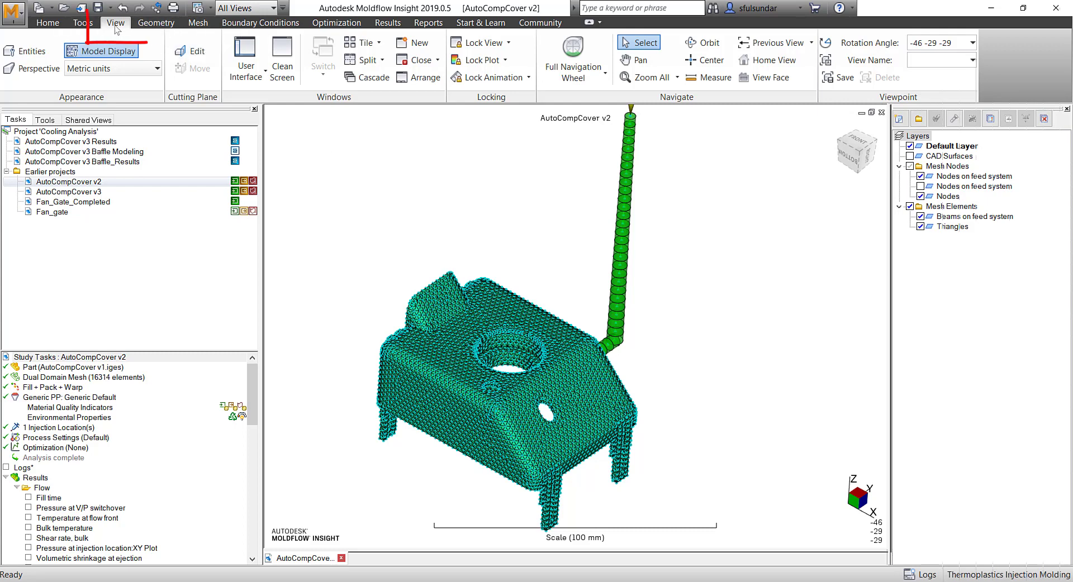
left_click(240, 70)
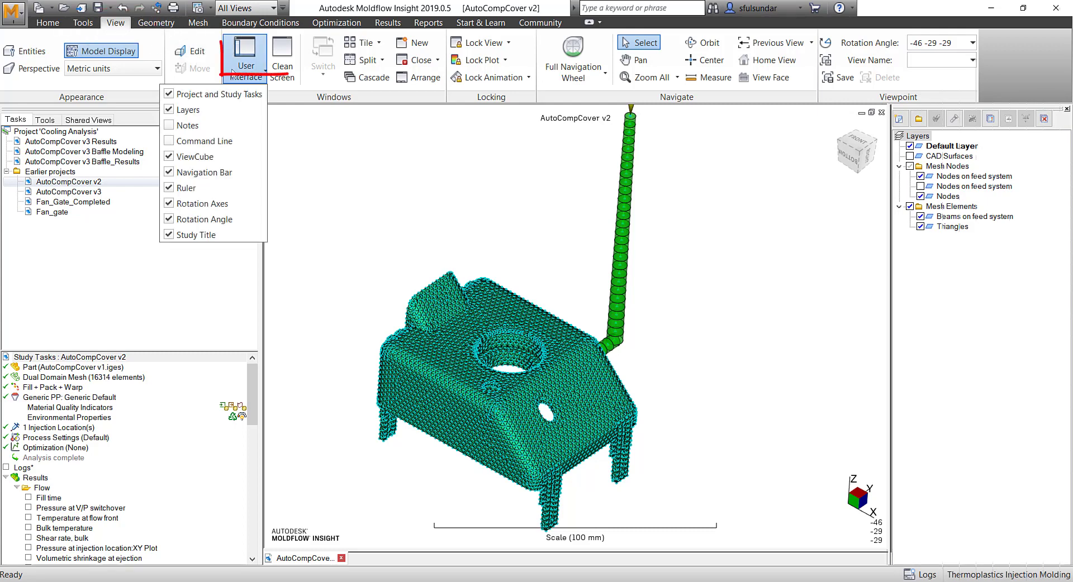
left_click(203, 140)
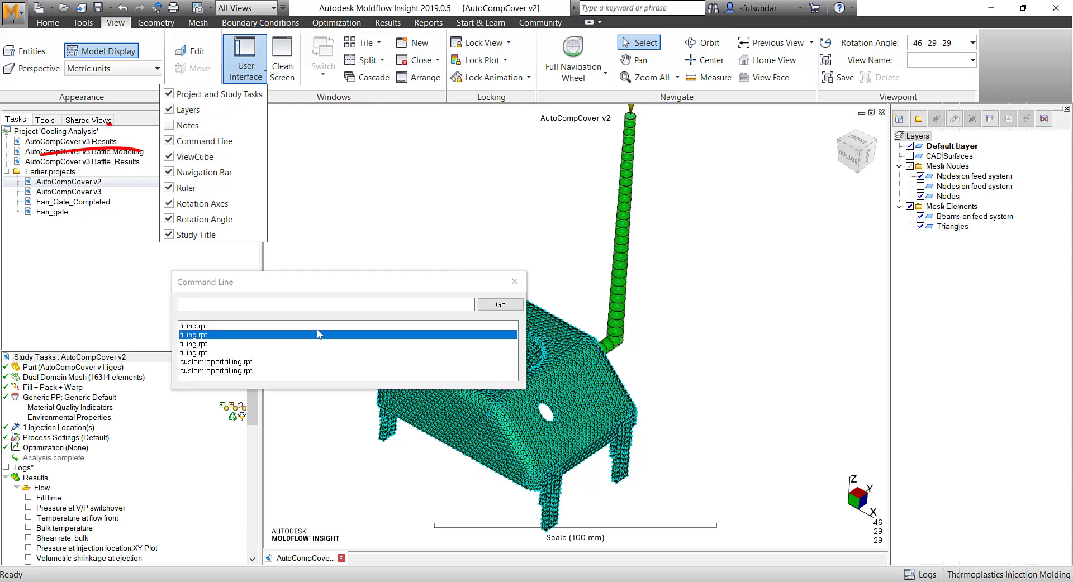
left_click(232, 291)
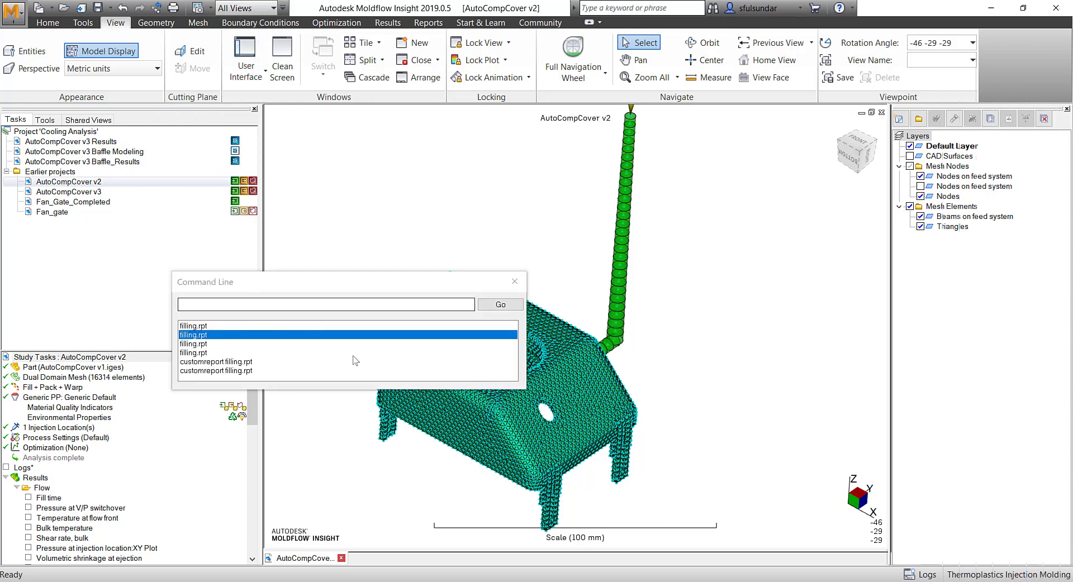
Move the Command Line dialog over the model and run the filling.rpt entry from its history.
left_click_drag(295, 288, 384, 331)
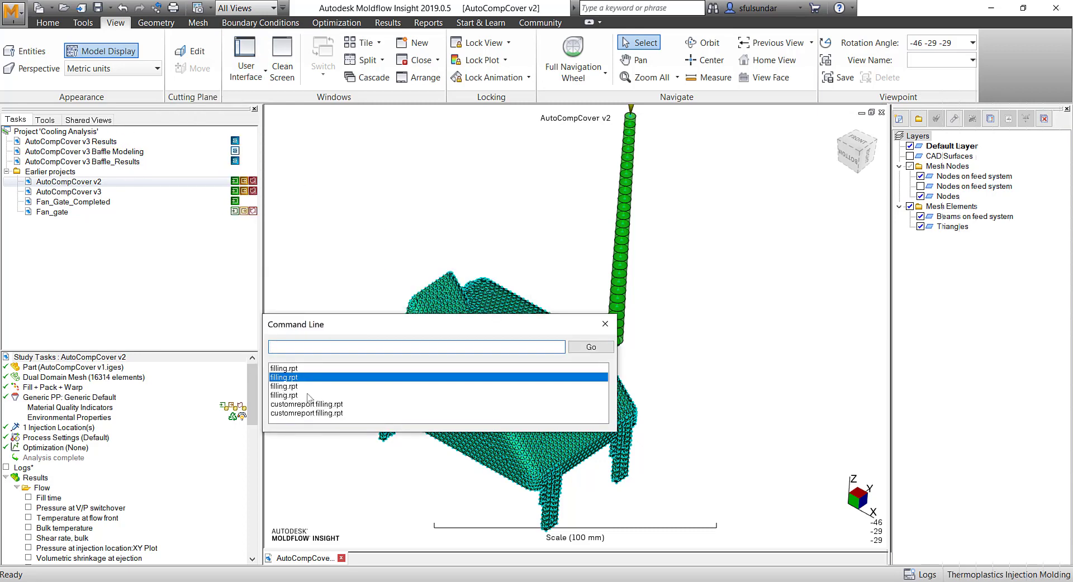
left_click(284, 368)
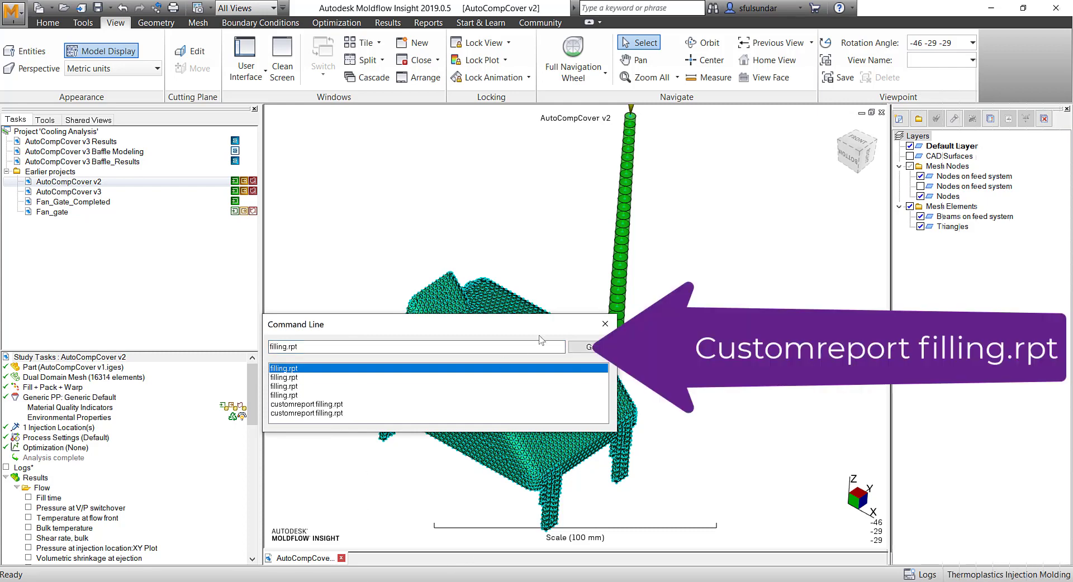
left_click(591, 348)
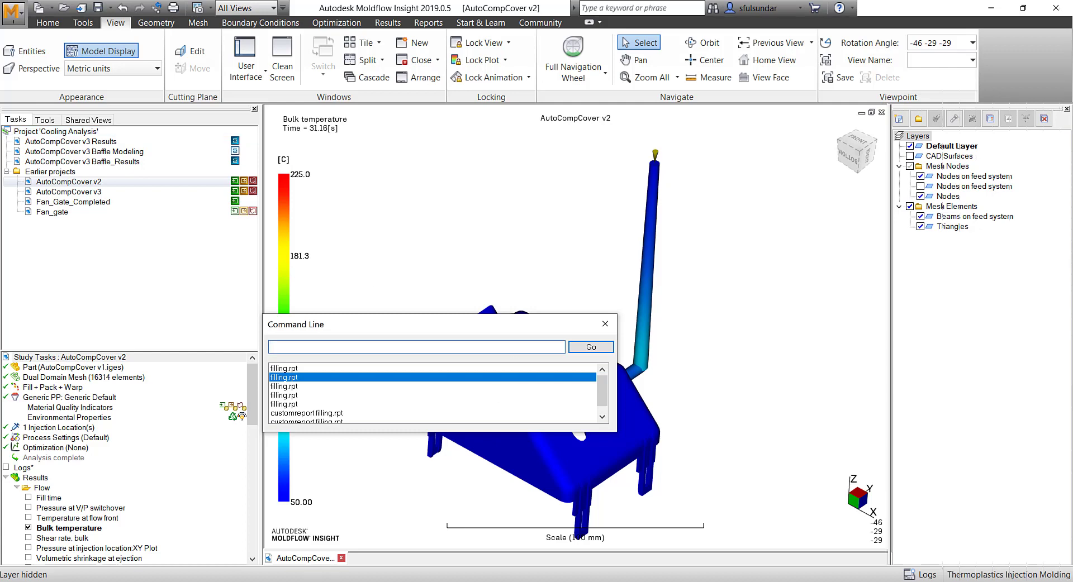
Switch to the Gate_Modeling folder and open autocompcover_v2_filling.pptx in PowerPoint.
left_click(274, 581)
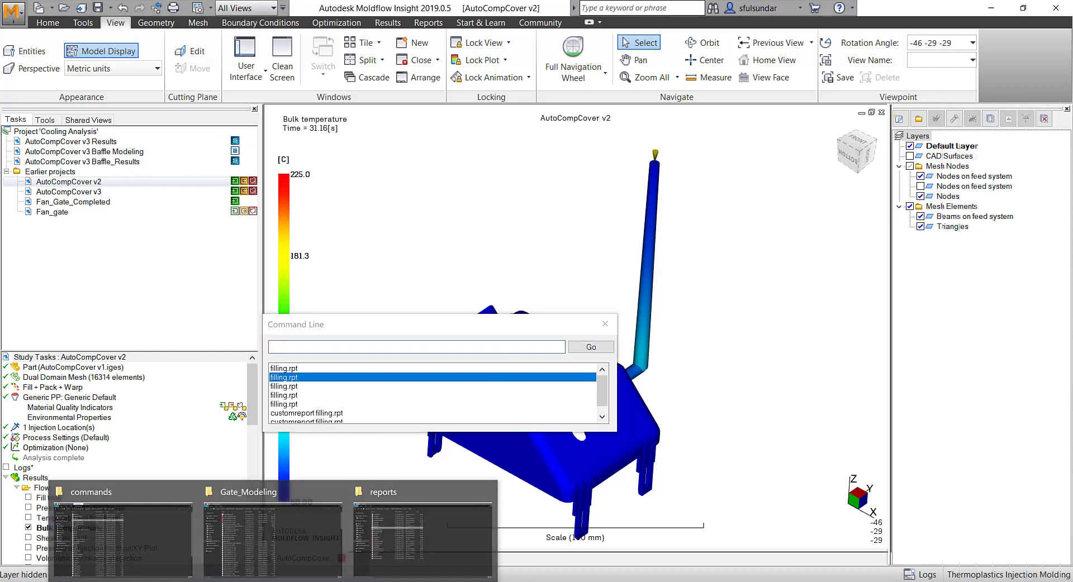
left_click(316, 541)
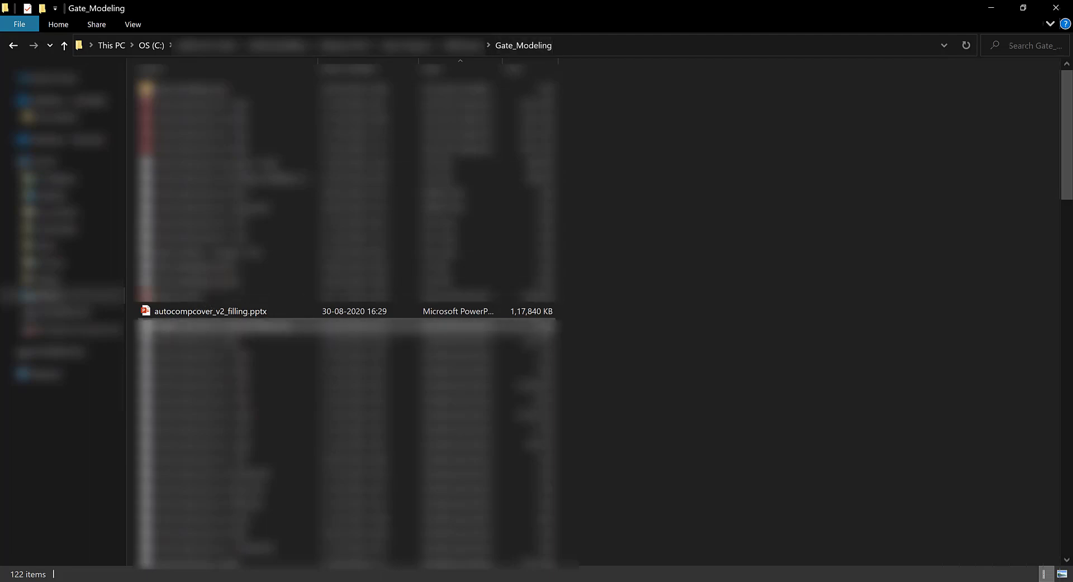
double_click(189, 311)
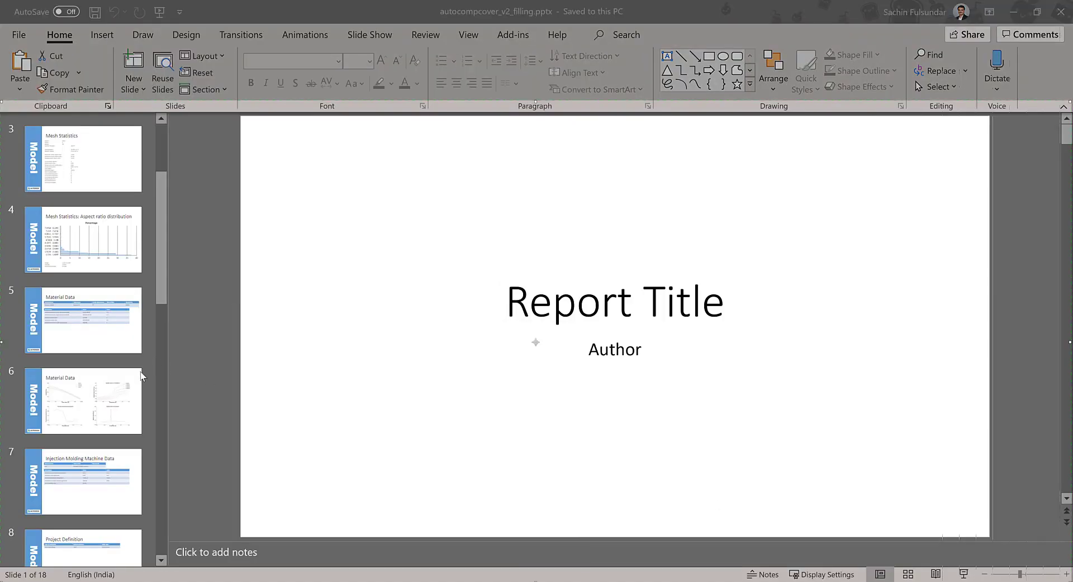
Review the report's model slides, including Geometry and Injection Molding Machine Data, up to the Filling Simulation section slide.
scroll(82, 245, "down", 3)
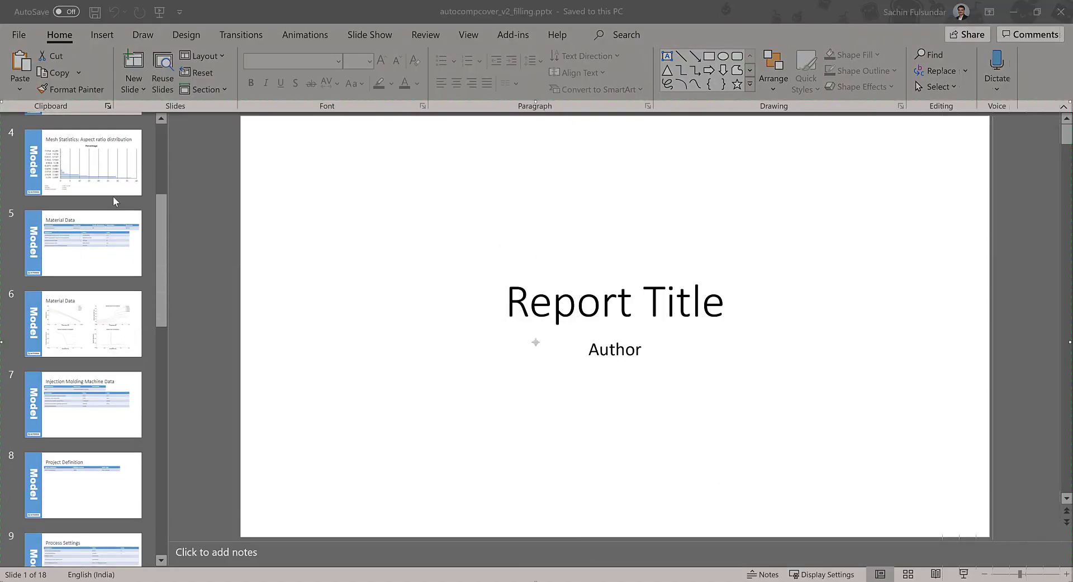
scroll(95, 193, "up", 7)
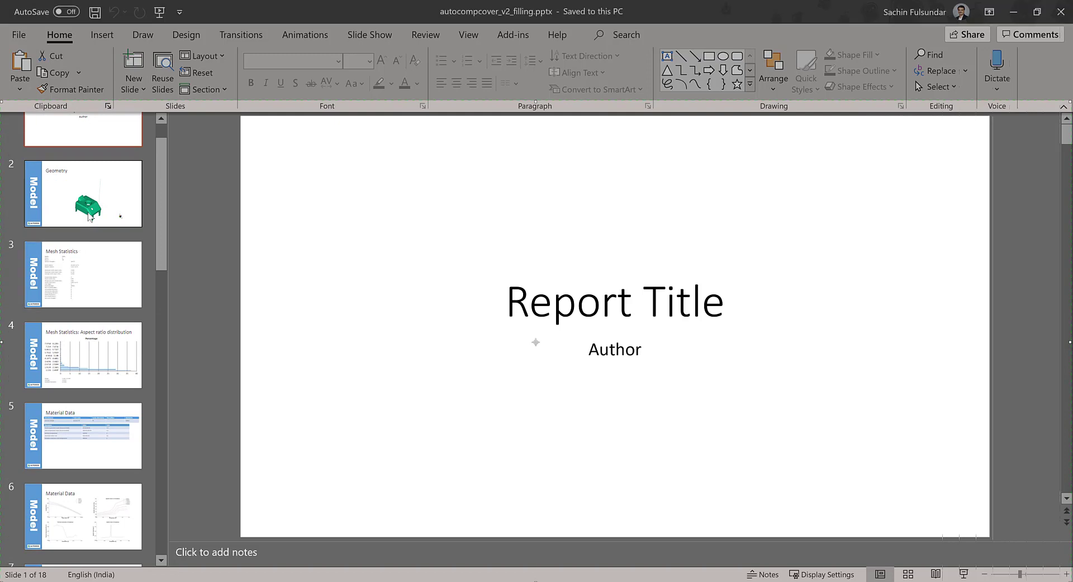
left_click(86, 201)
scroll(84, 313, "down", 5)
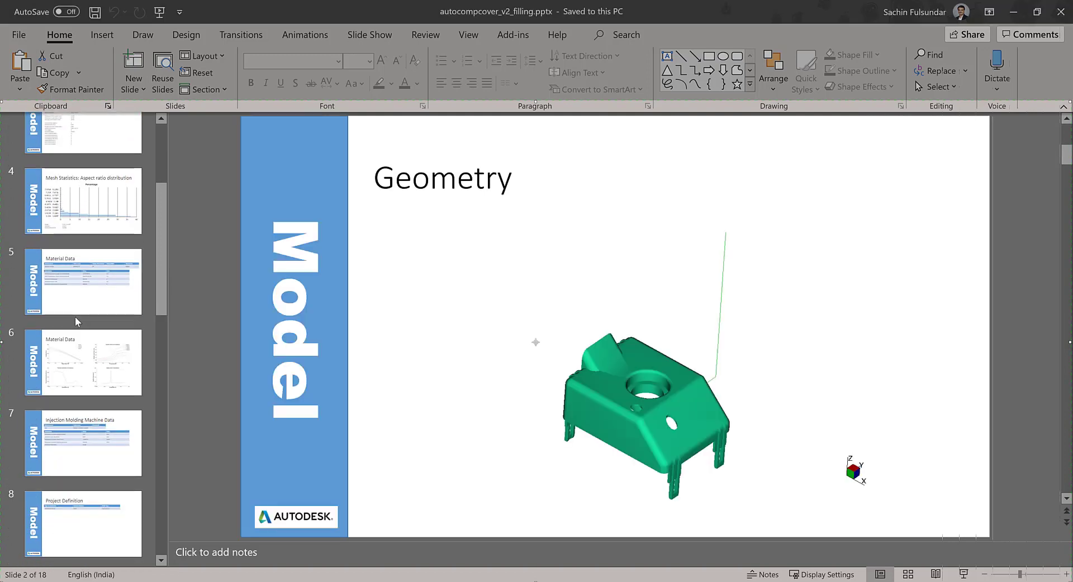
scroll(78, 318, "down", 6)
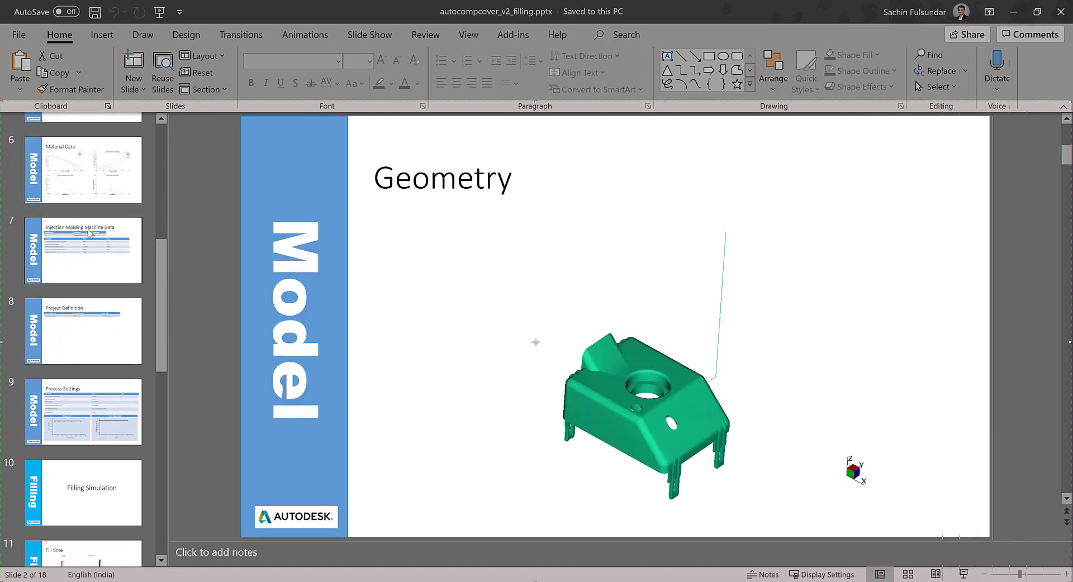
left_click(85, 231)
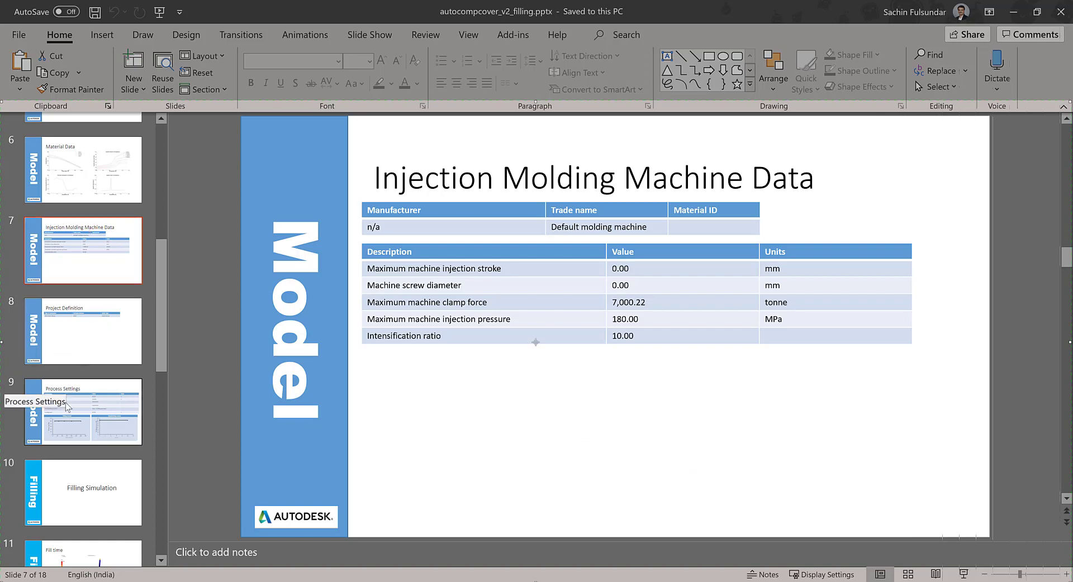
scroll(90, 447, "down", 3)
left_click(94, 405)
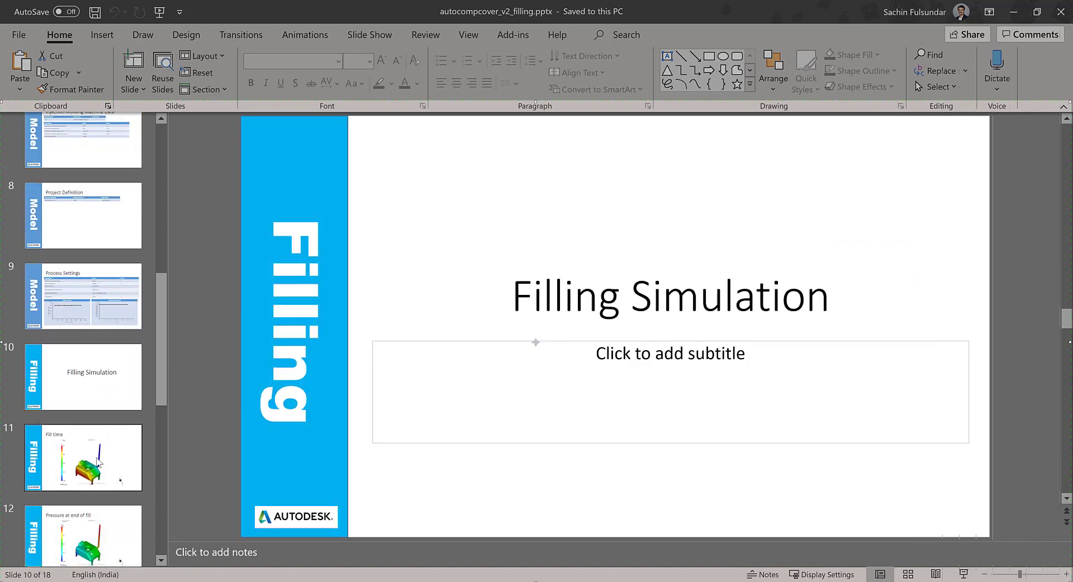
Move the plot picture on slide 11, Fill time, left so it sits beside the blue Filling band.
left_click(92, 458)
scroll(91, 469, "down", 6)
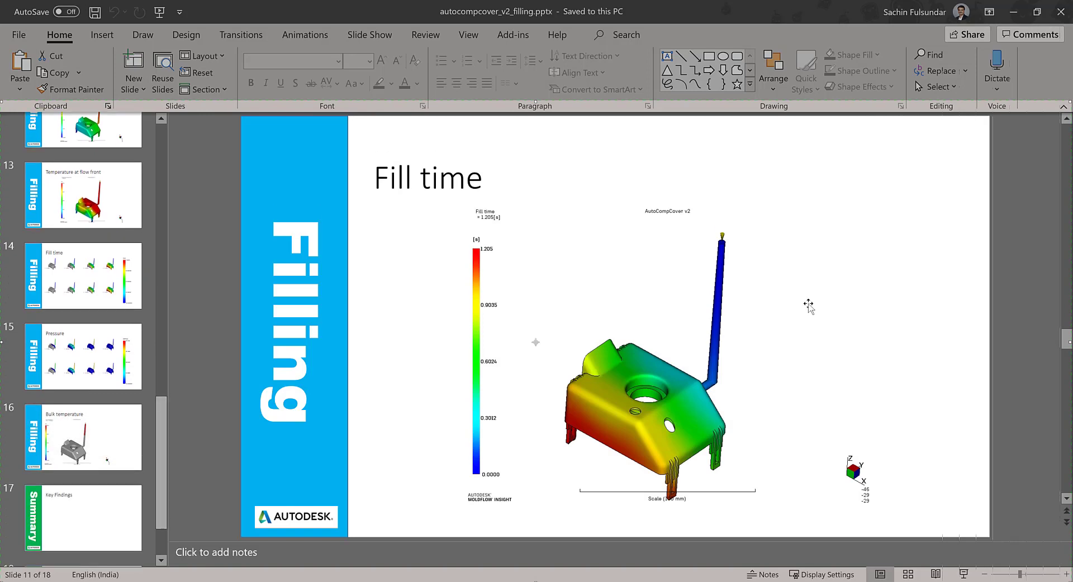
left_click(677, 321)
left_click_drag(677, 321, 567, 324)
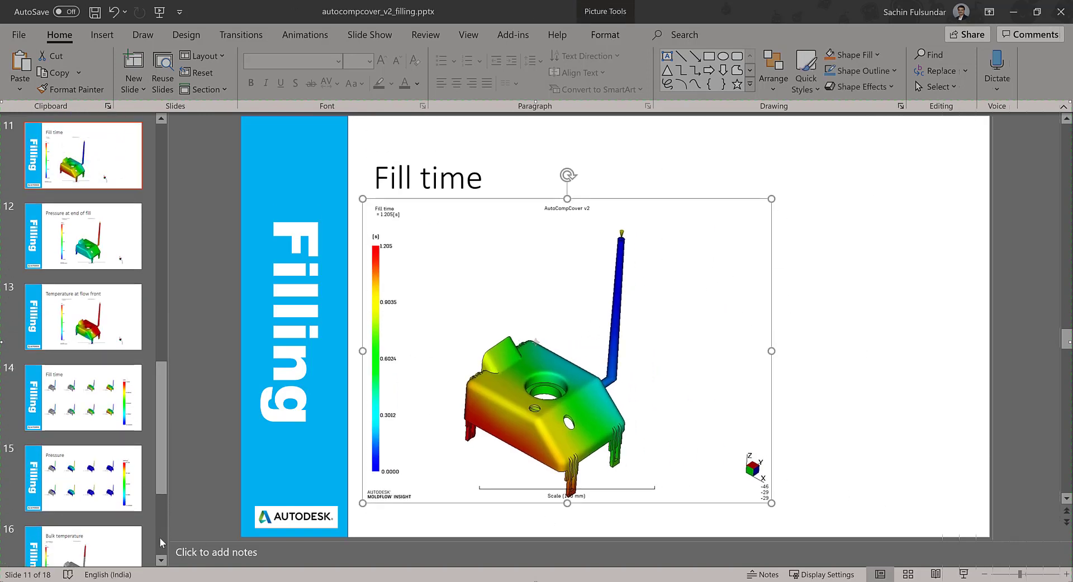
View the Key Findings slide and the closing Autodesk slide in the Summary section.
scroll(116, 530, "down", 3)
left_click(87, 431)
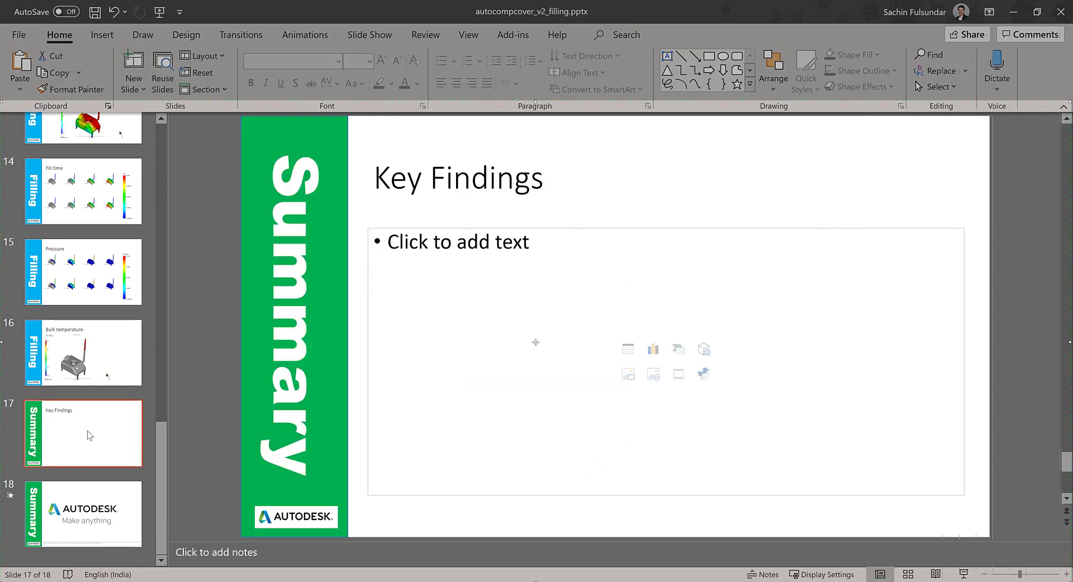
left_click(80, 520)
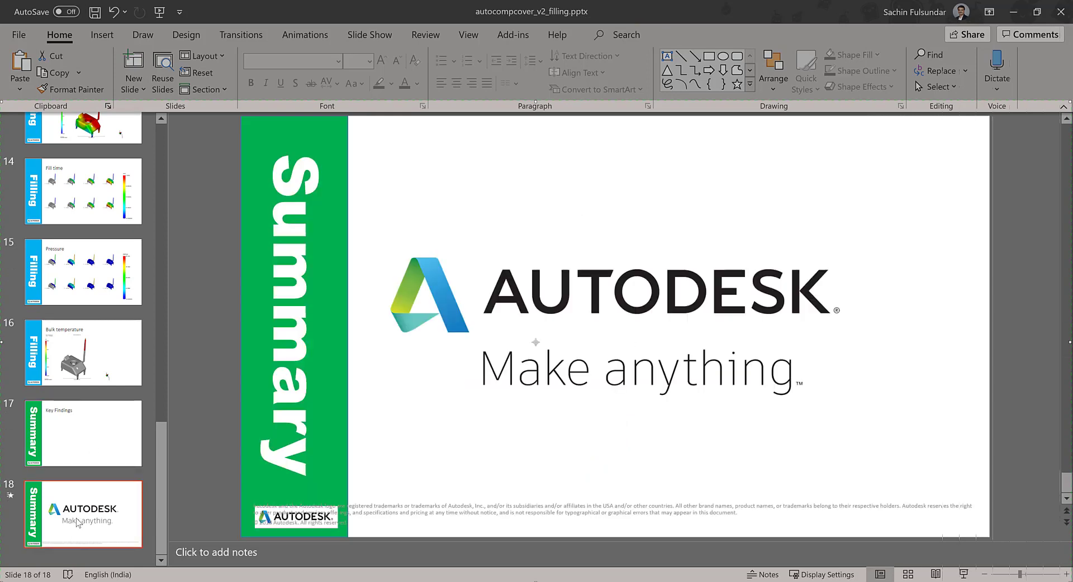